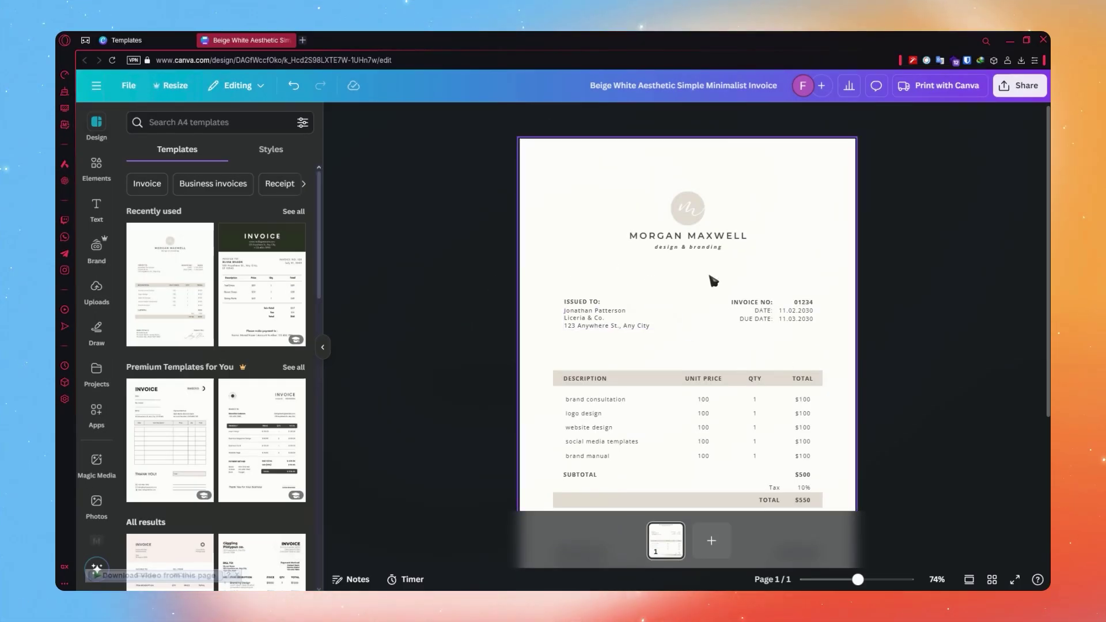
Search Elements for 'audio' and add the Wild Nights track to the invoice
click(97, 168)
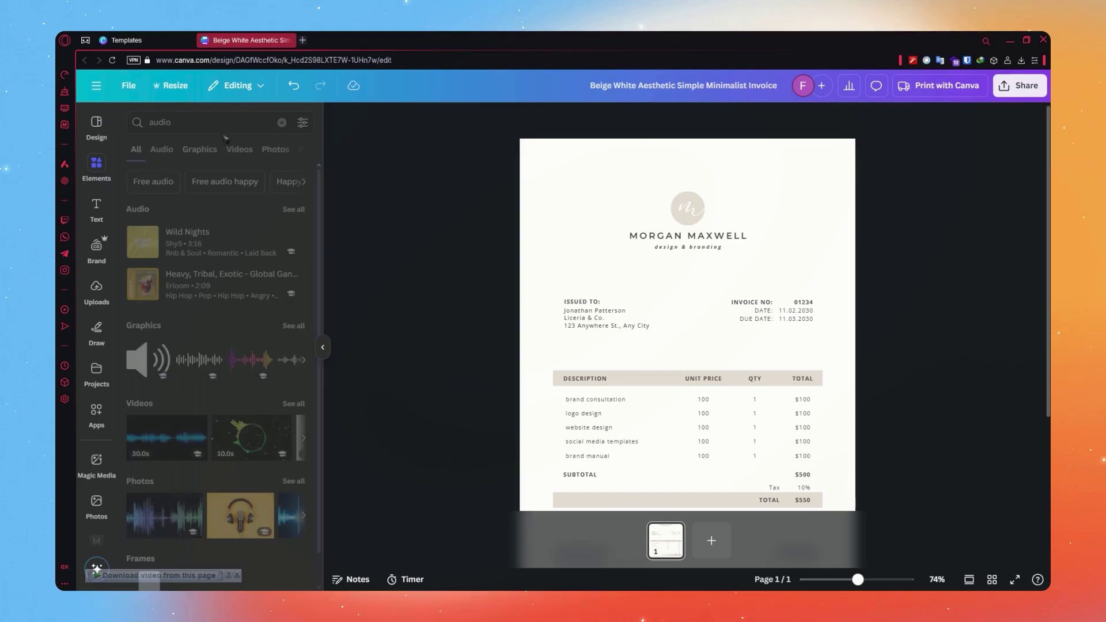
click(228, 130)
key(Return)
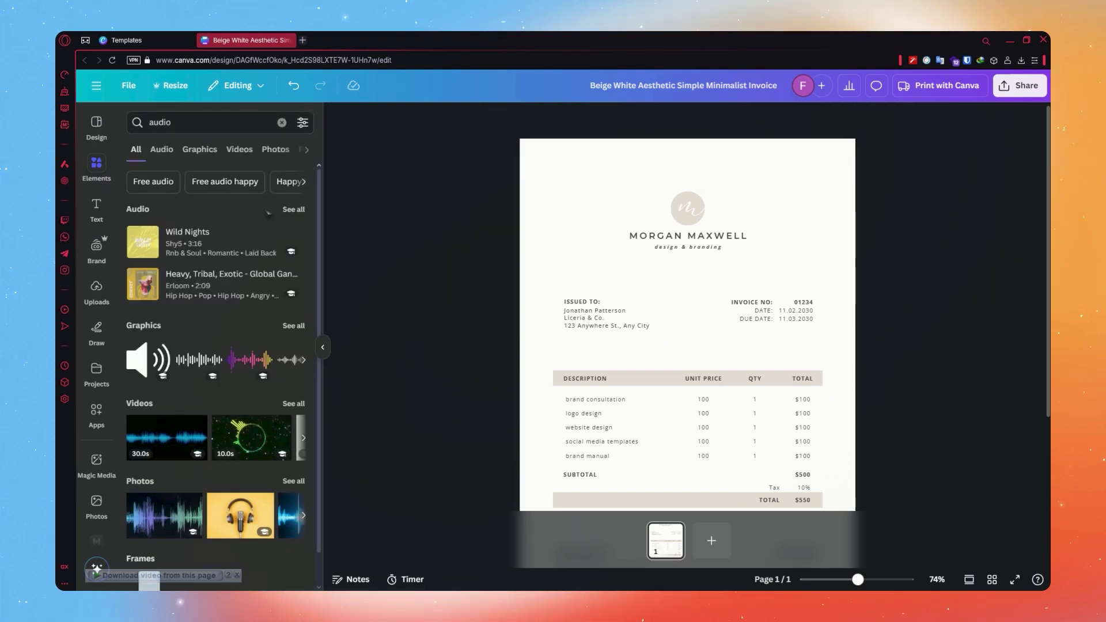
click(209, 247)
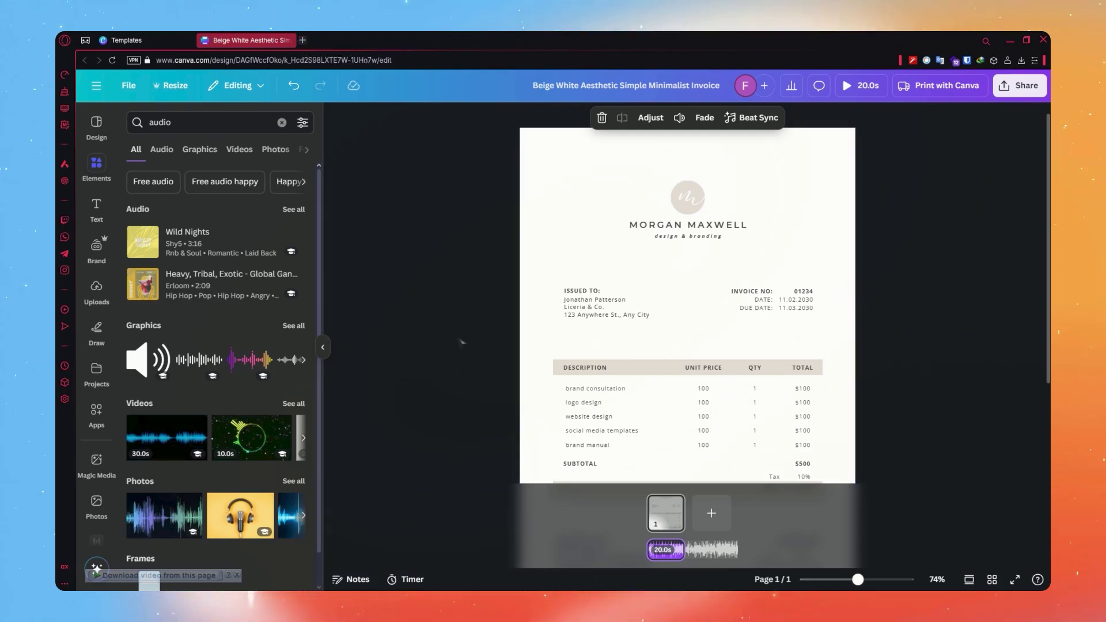
scroll(715, 296, down, 3)
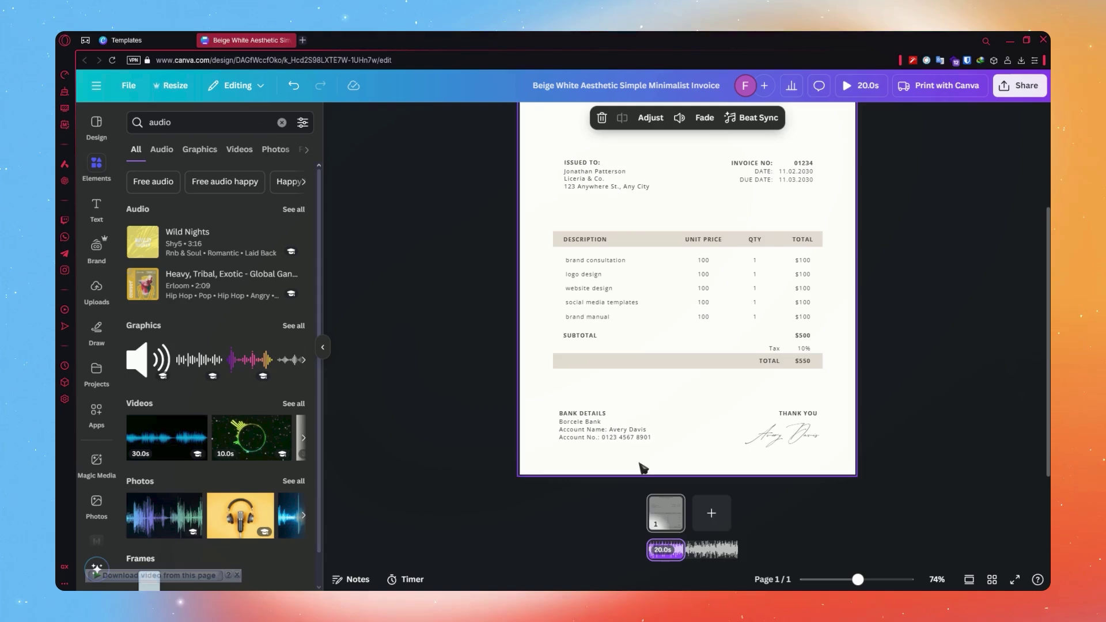
scroll(639, 465, up, 3)
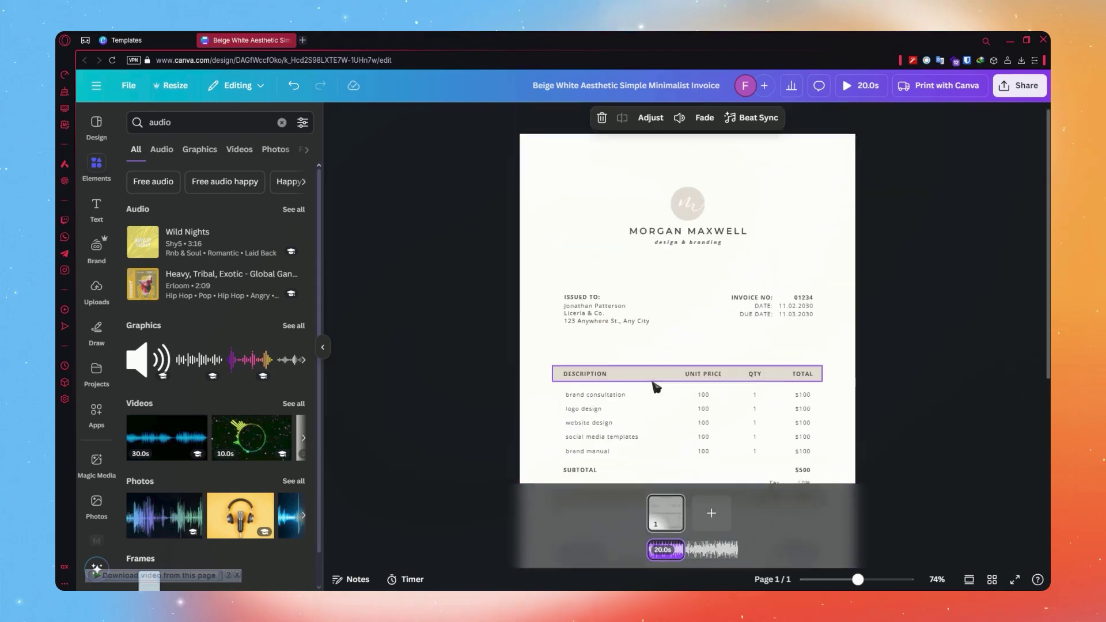
Download the invoice design as an MP4 video and start saving the file
click(1018, 84)
click(852, 310)
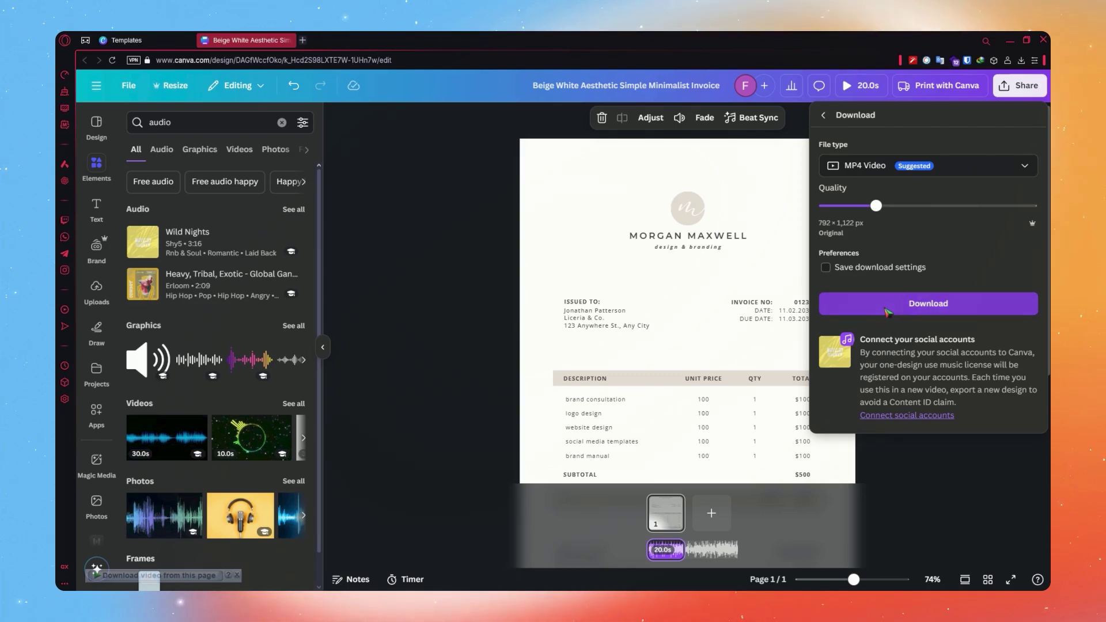
click(888, 308)
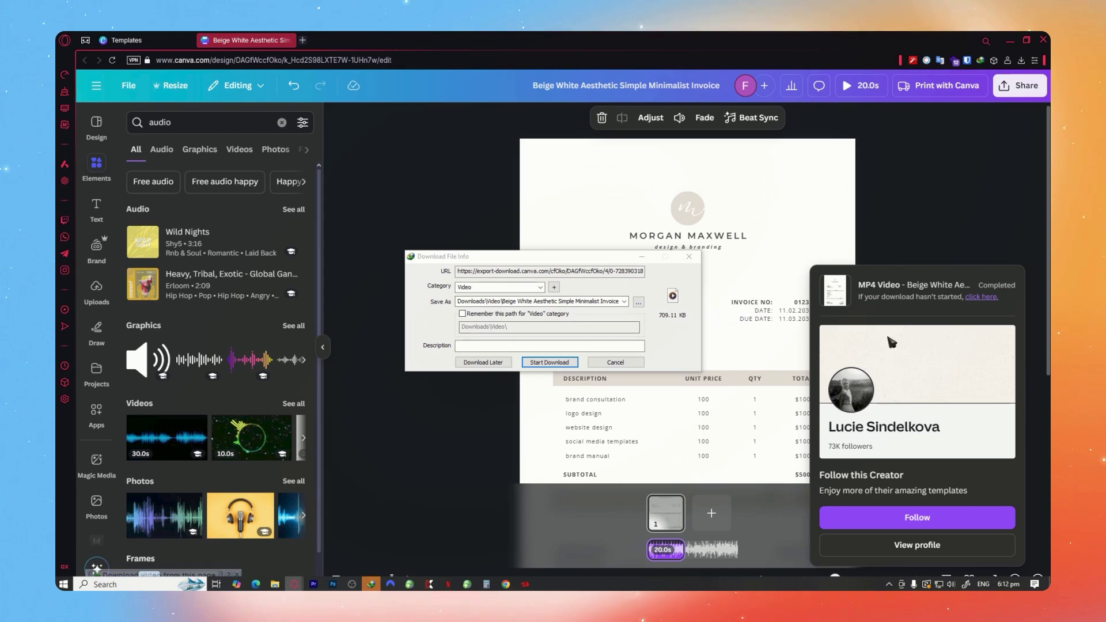
click(549, 363)
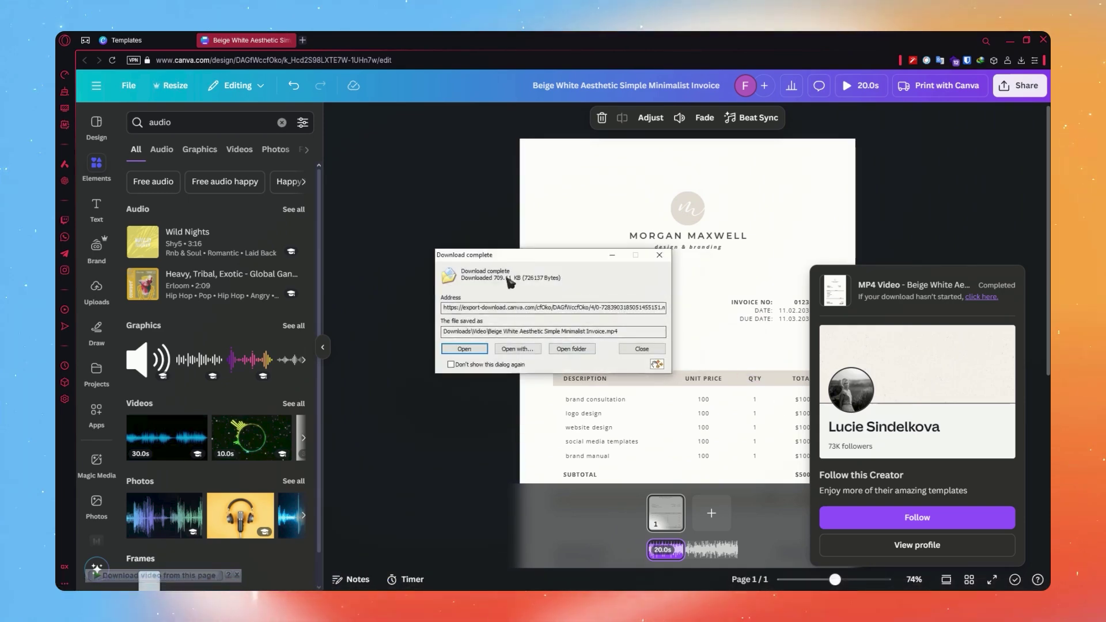
Drag the downloaded invoice MP4 from its folder onto the Canva canvas
click(571, 349)
drag(779, 102, 415, 113)
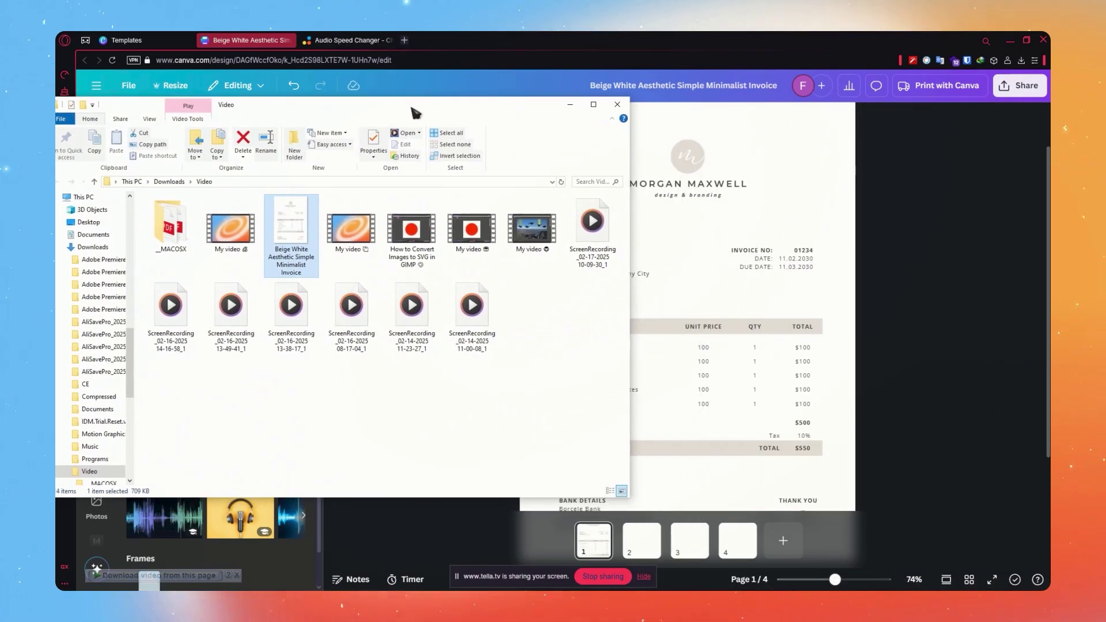
mouse_move(291, 238)
mouse_down()
mouse_move(739, 247)
mouse_move(713, 241)
mouse_up()
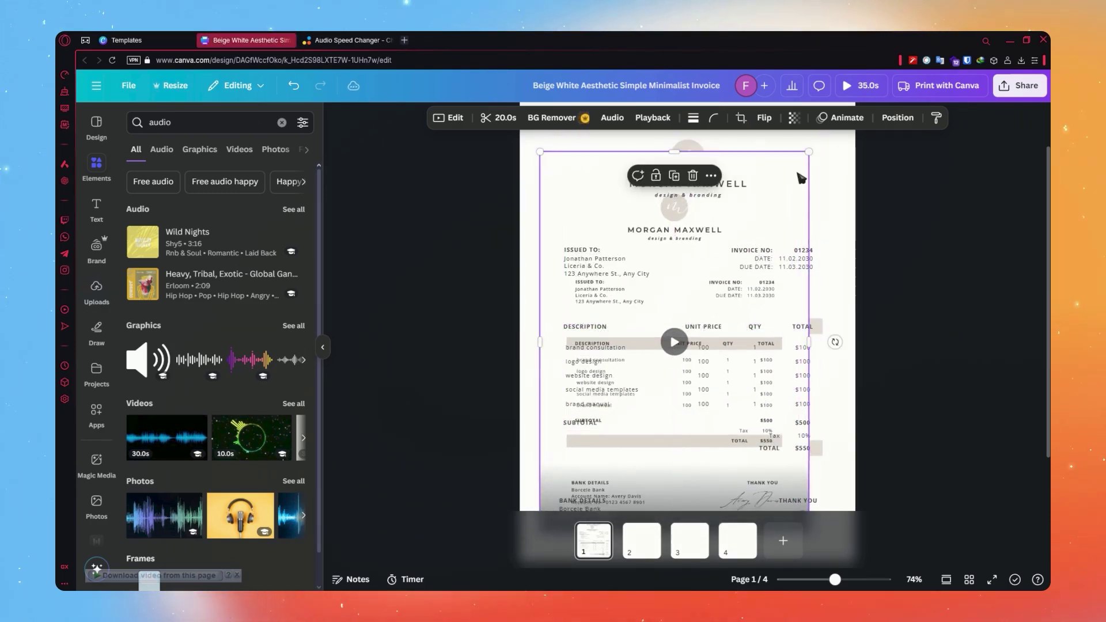
Shrink the video to a small clip and position it at the page's top-left
drag(809, 151, 687, 321)
mouse_move(648, 379)
mouse_down()
mouse_move(633, 196)
mouse_move(578, 196)
mouse_up()
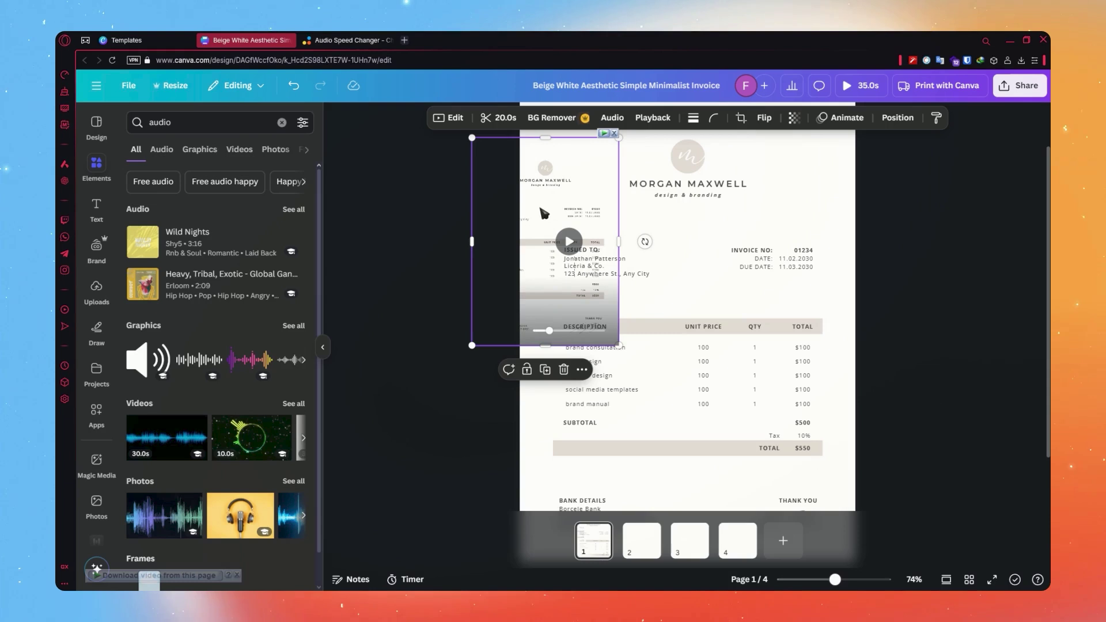
drag(553, 214, 555, 202)
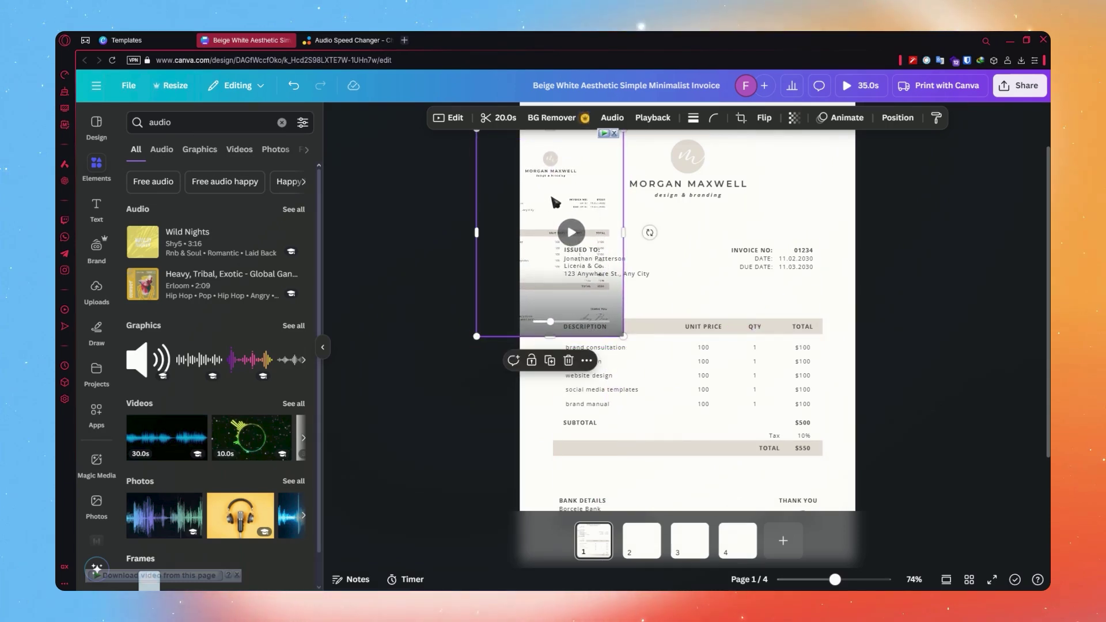
Set the embedded video's playback speed to 1.75
click(654, 119)
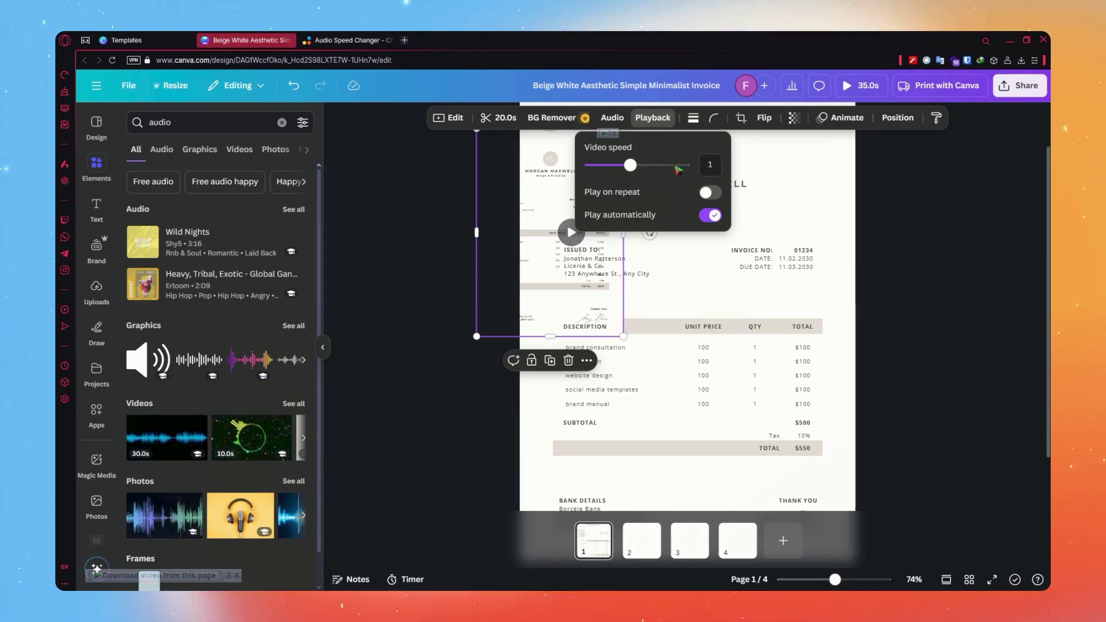
click(676, 167)
click(557, 212)
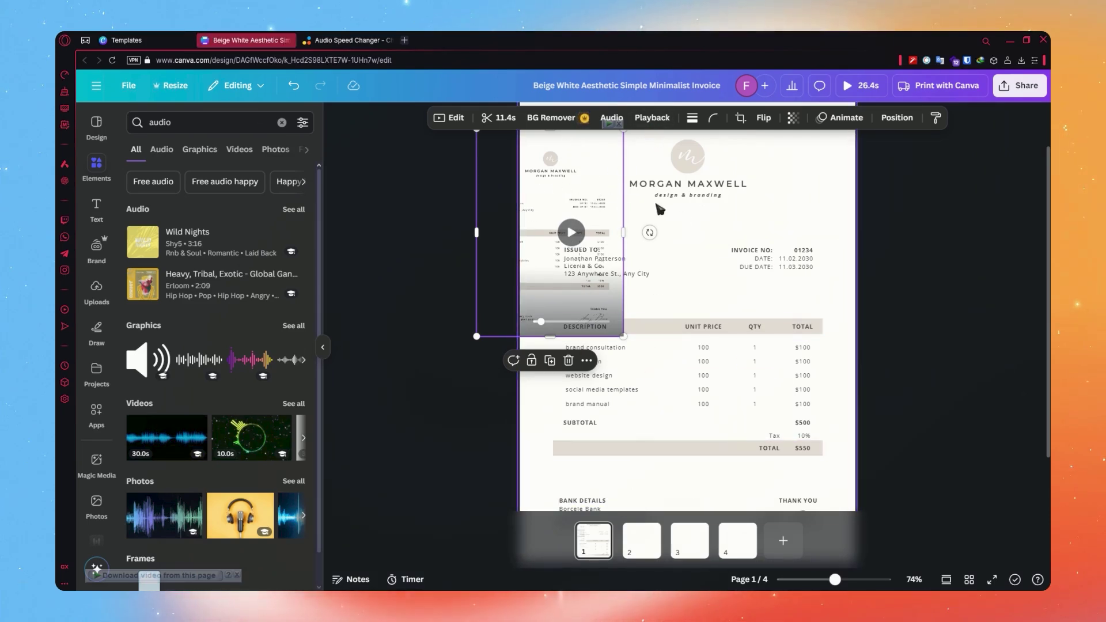
Change the video speed to 0.5, stretching the clip to 40 seconds
click(644, 121)
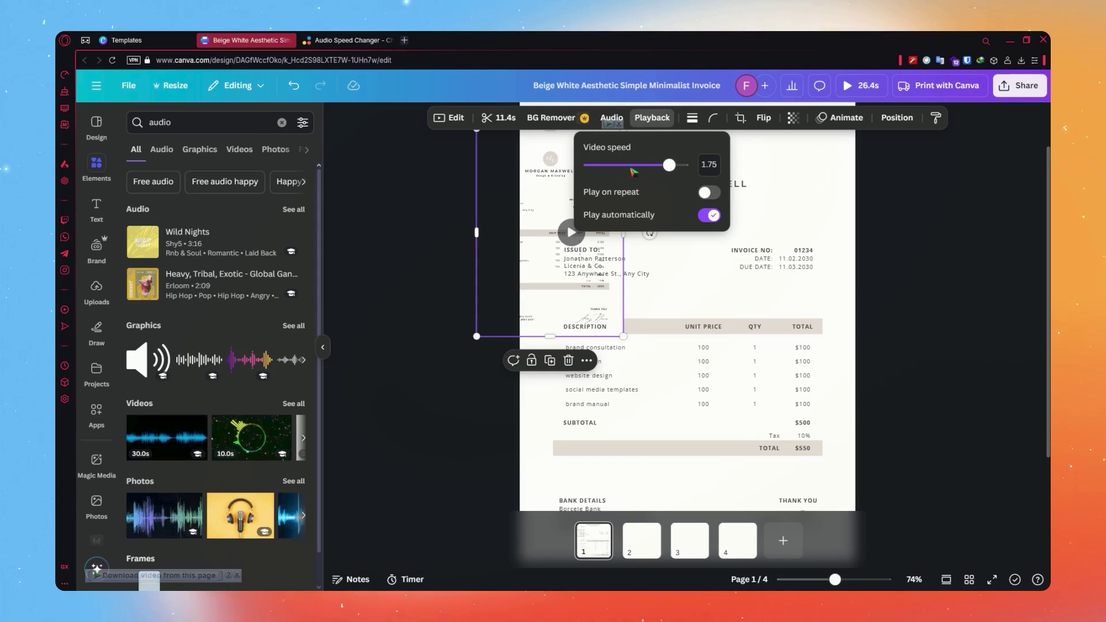
click(604, 165)
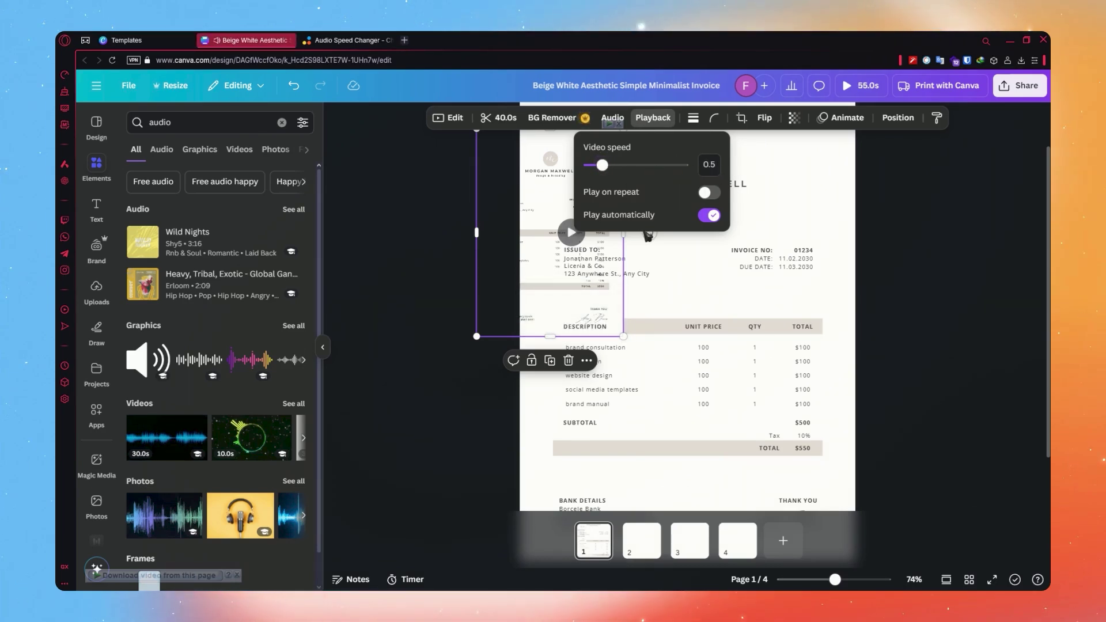
click(575, 193)
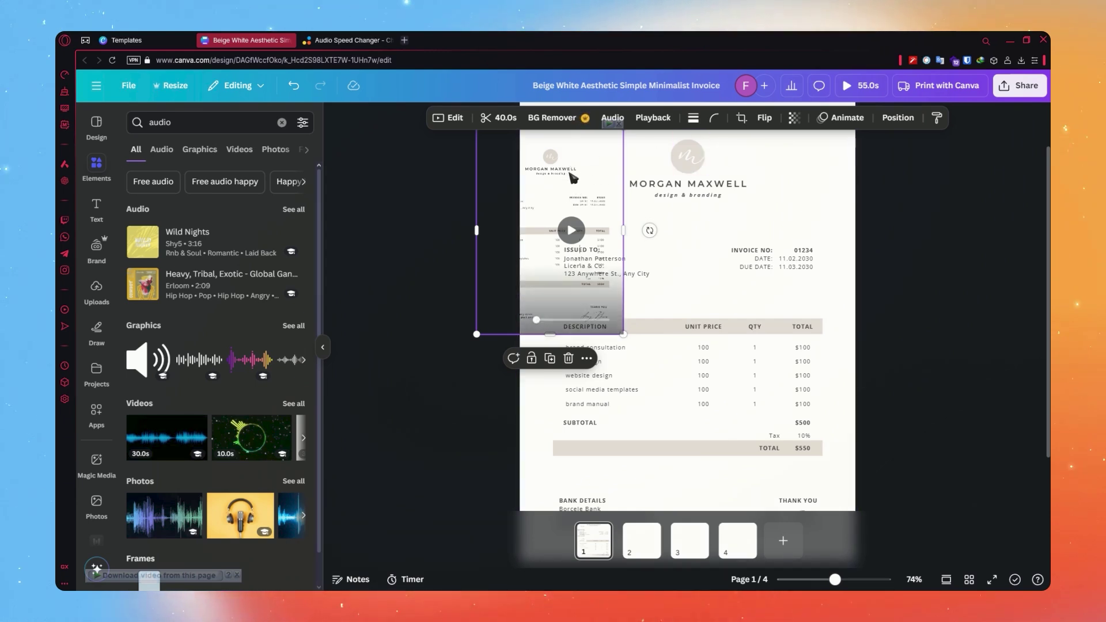
Make the video fully transparent, close the transparency popup, and deselect it
click(795, 118)
drag(819, 165, 737, 166)
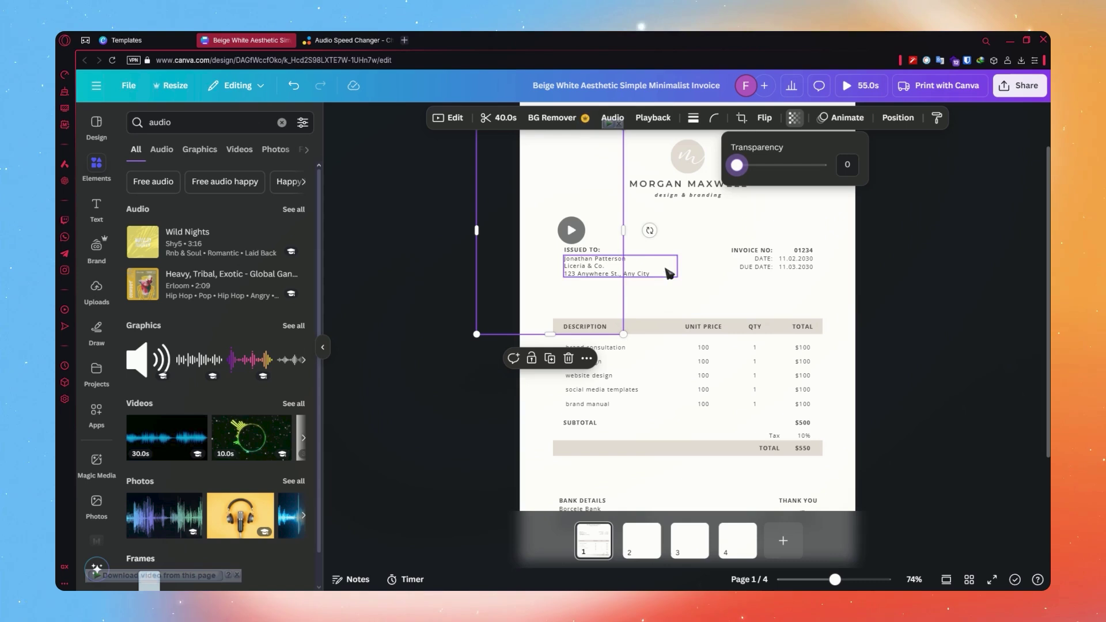
key(Escape)
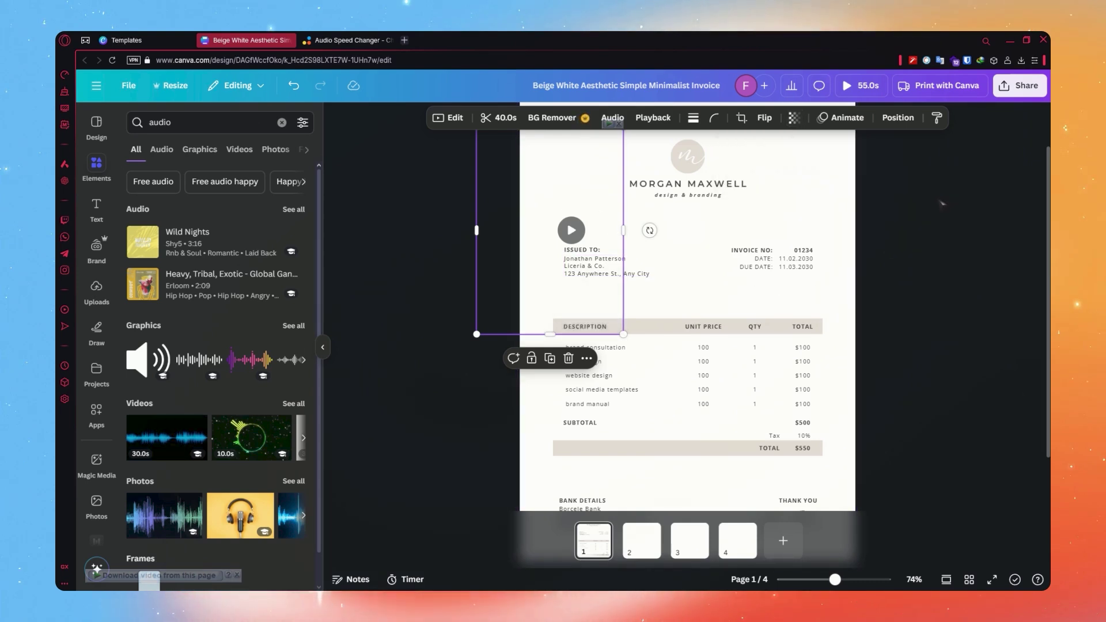
click(921, 205)
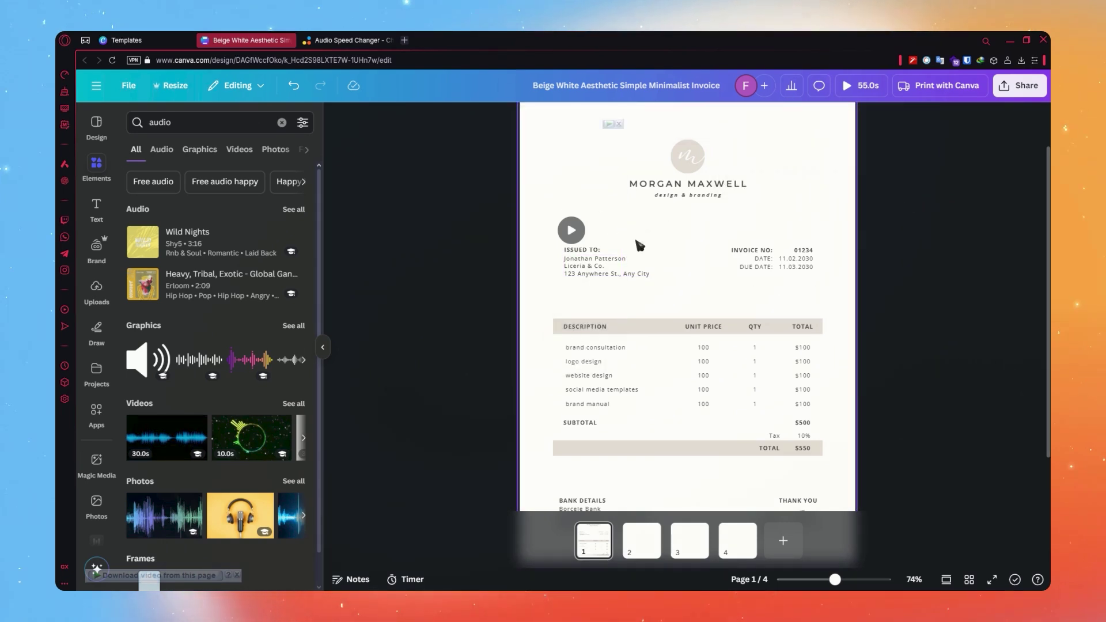
Move the invisible video past the page's left edge and browse the page thumbnails
drag(526, 168, 458, 169)
click(637, 535)
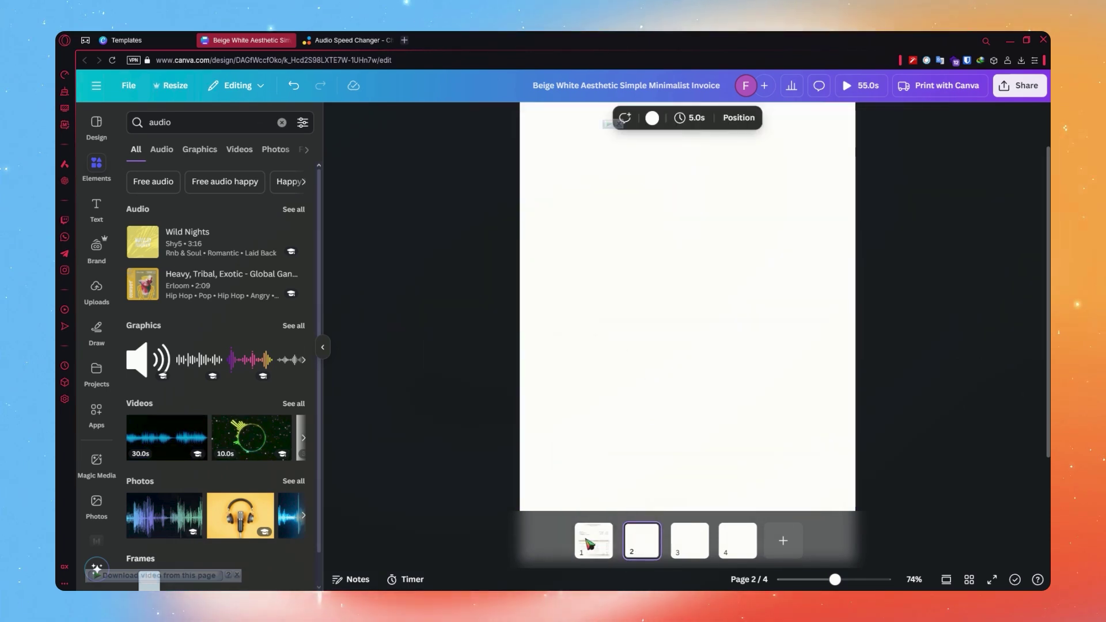
click(689, 540)
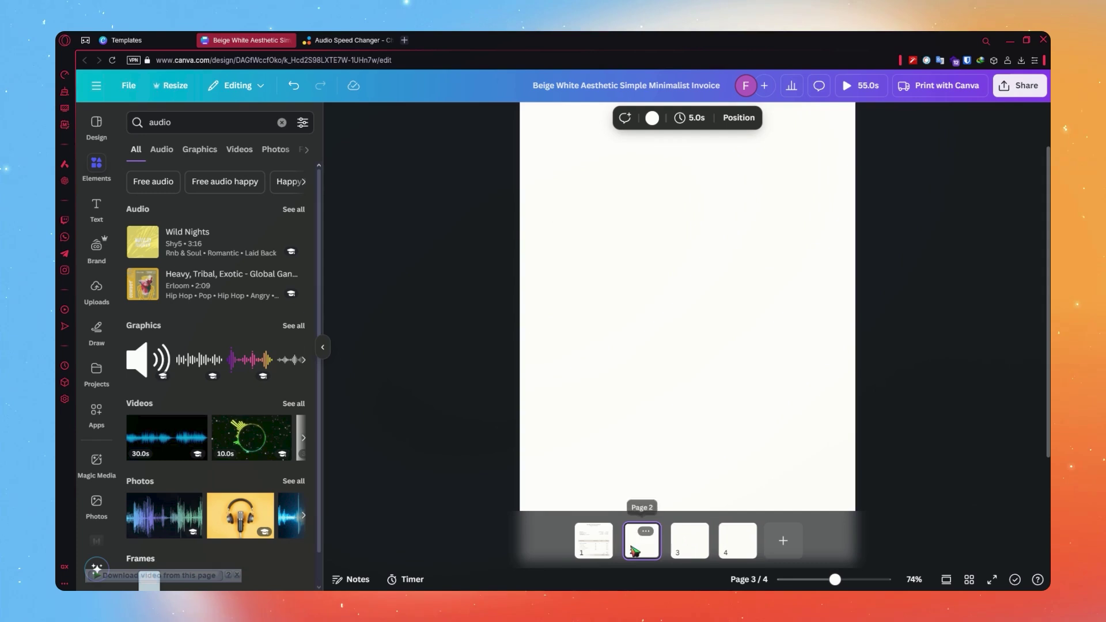
click(597, 543)
click(656, 547)
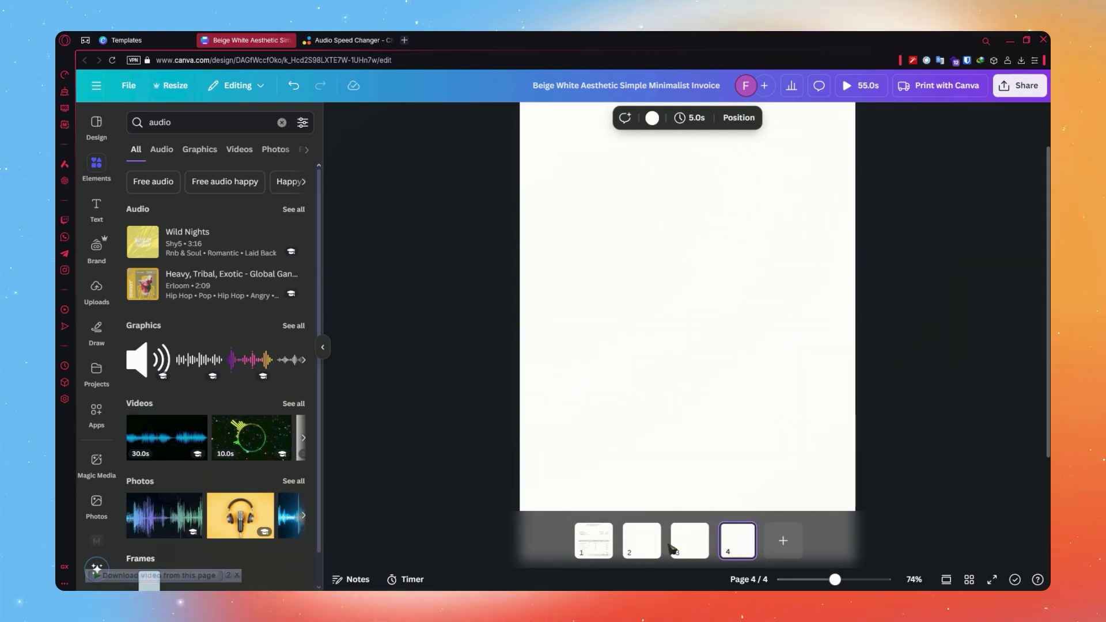
click(595, 542)
View the last blank page, then switch to the Audio Speed Changer tab
click(642, 542)
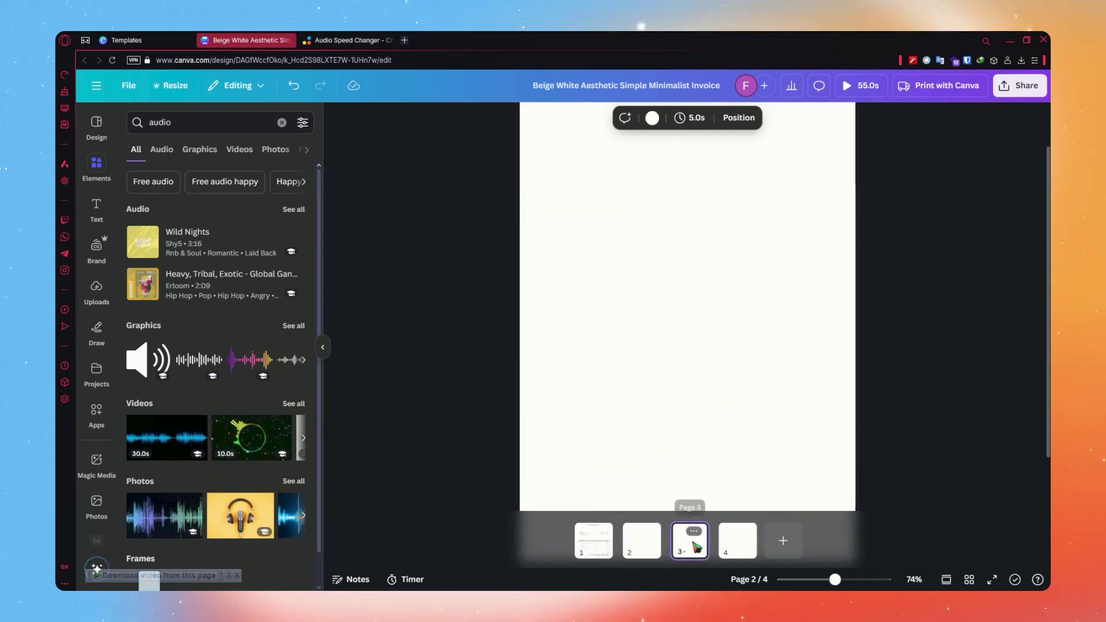
click(737, 540)
click(351, 40)
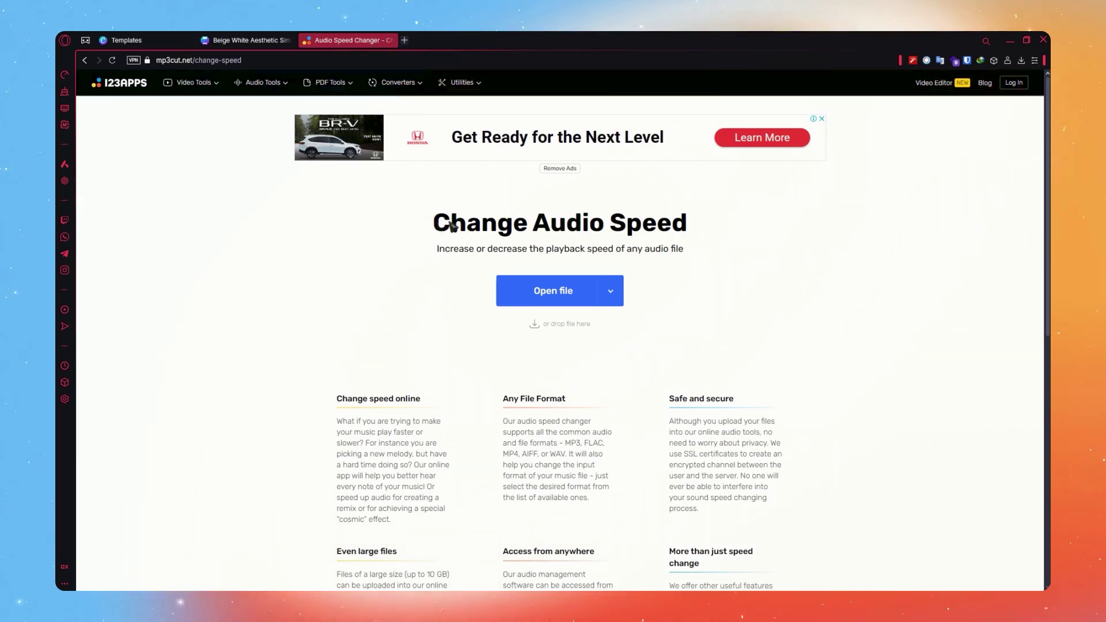
Highlight the Change Audio Speed heading, then go back to the Canva design tab
drag(434, 227, 687, 227)
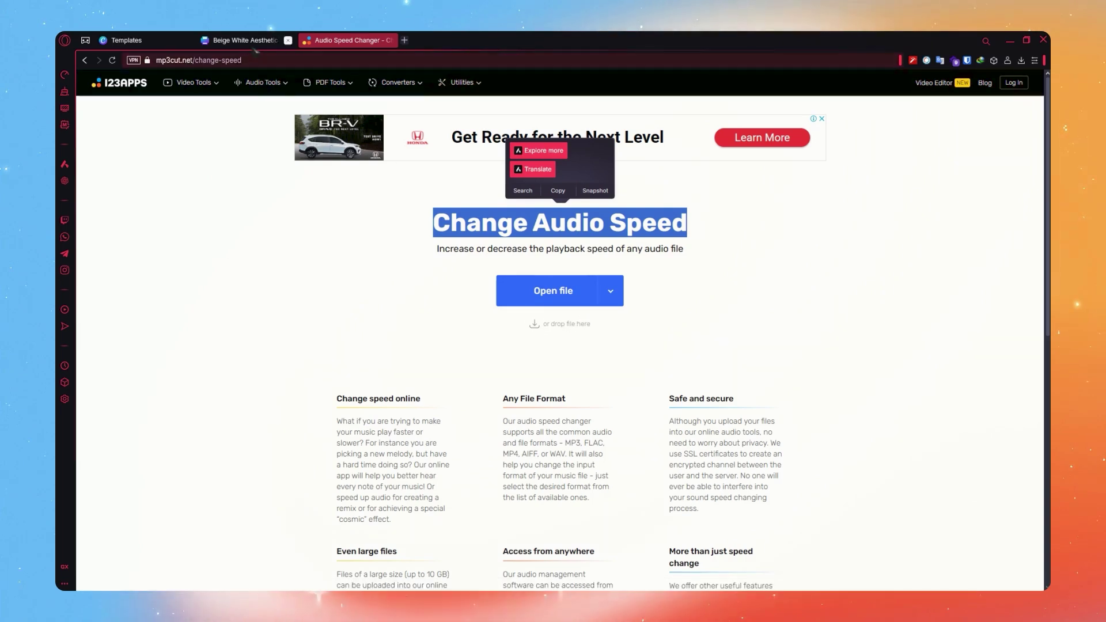
click(246, 40)
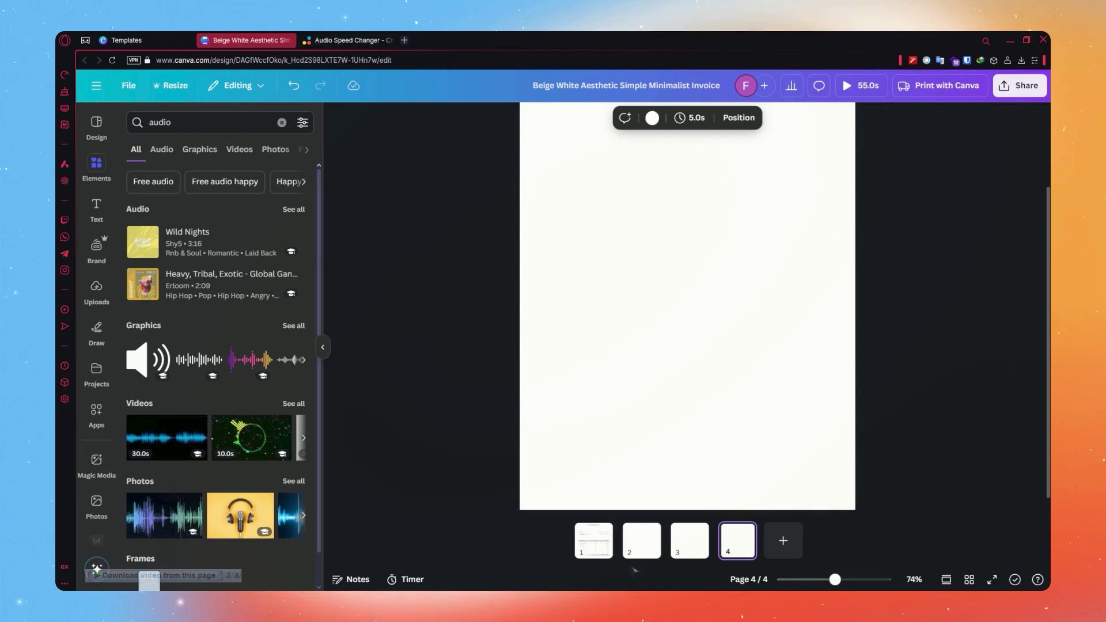
On page 1, drag the hidden video to the invoice's lower-left corner, then open Share
click(598, 549)
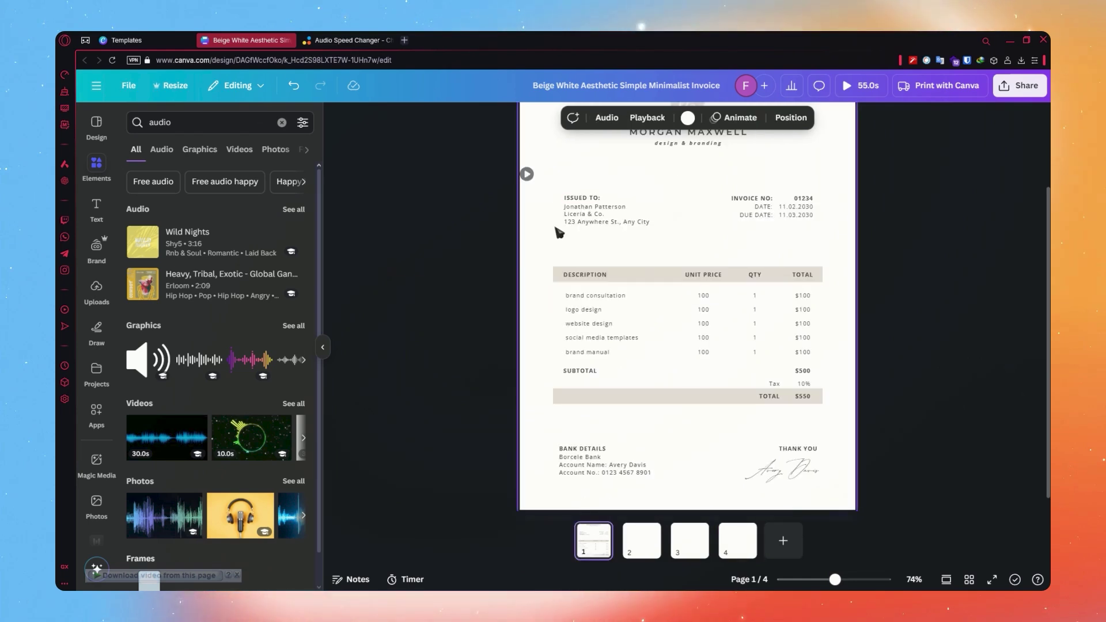
click(523, 230)
drag(489, 329, 499, 511)
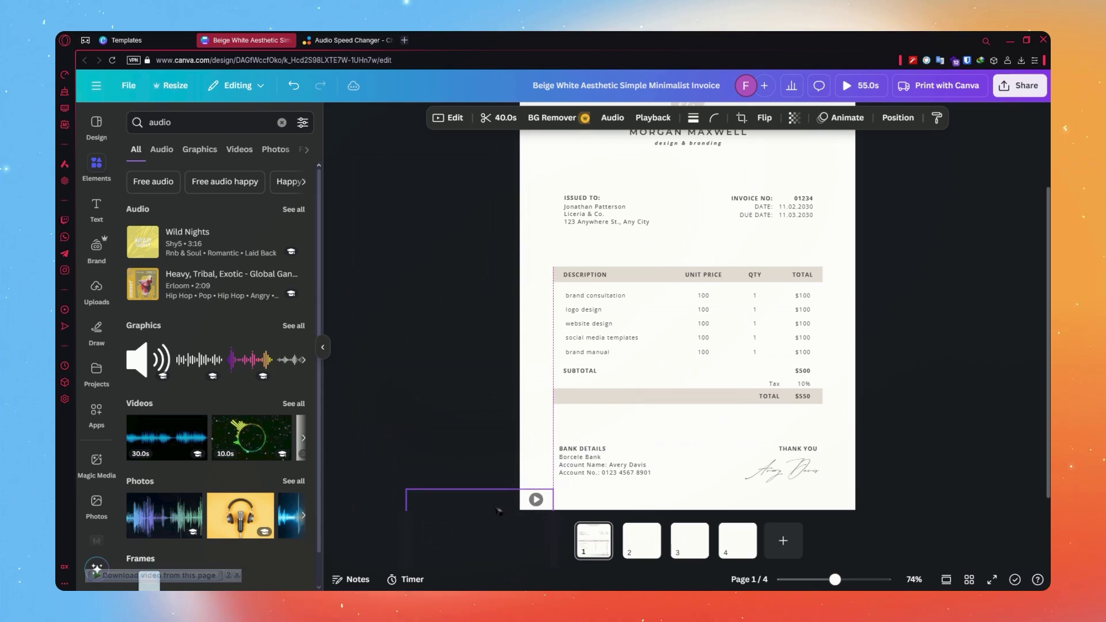
scroll(522, 490, down, 3)
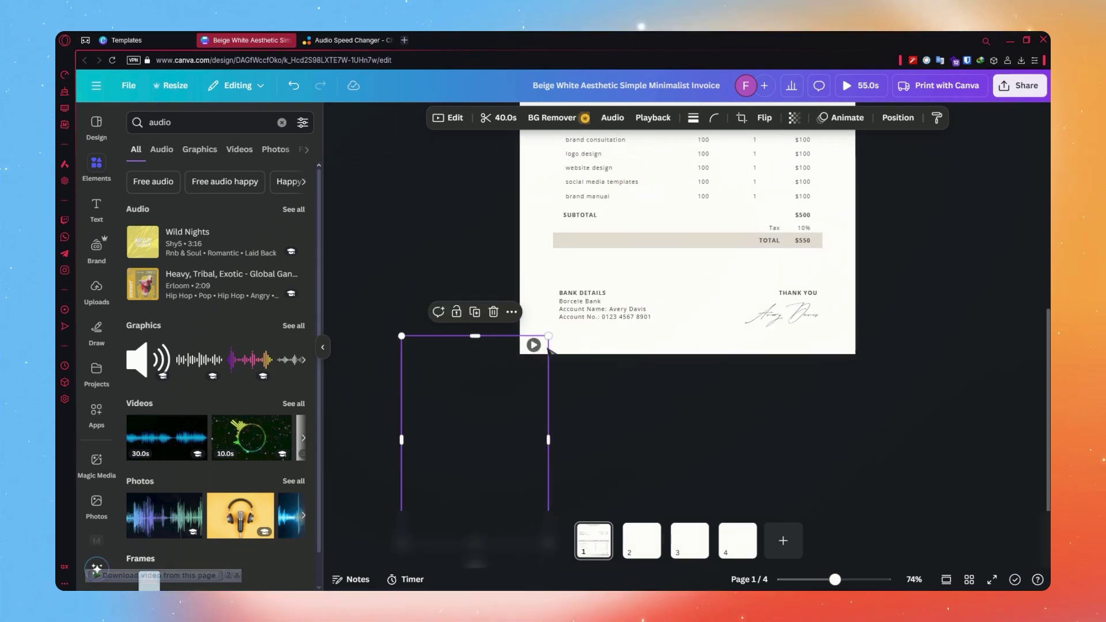
click(596, 373)
scroll(597, 373, up, 3)
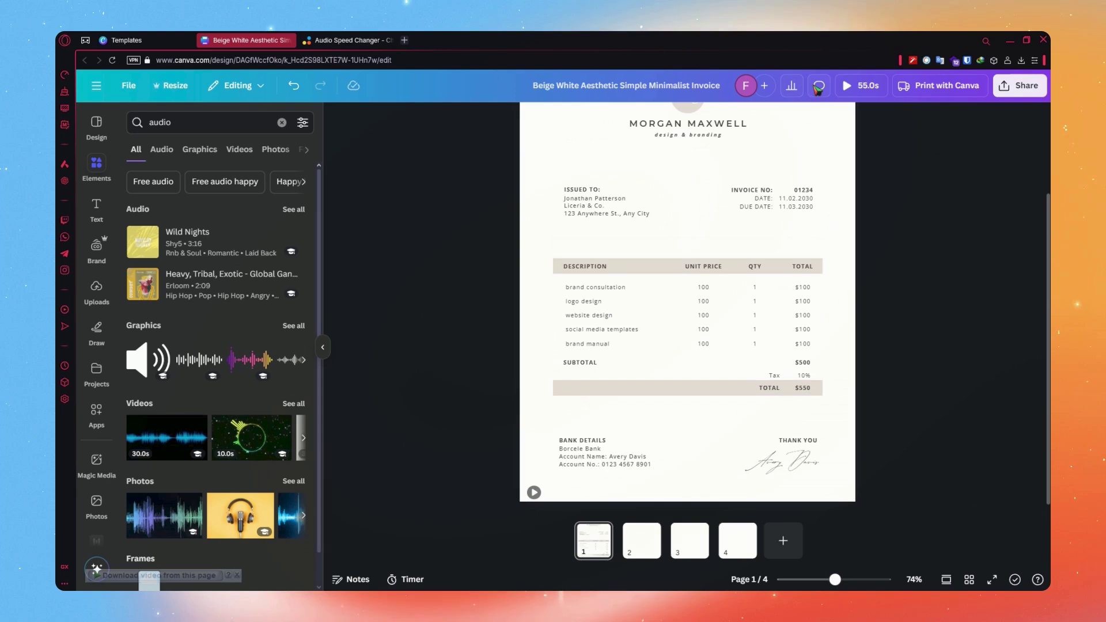
click(1018, 86)
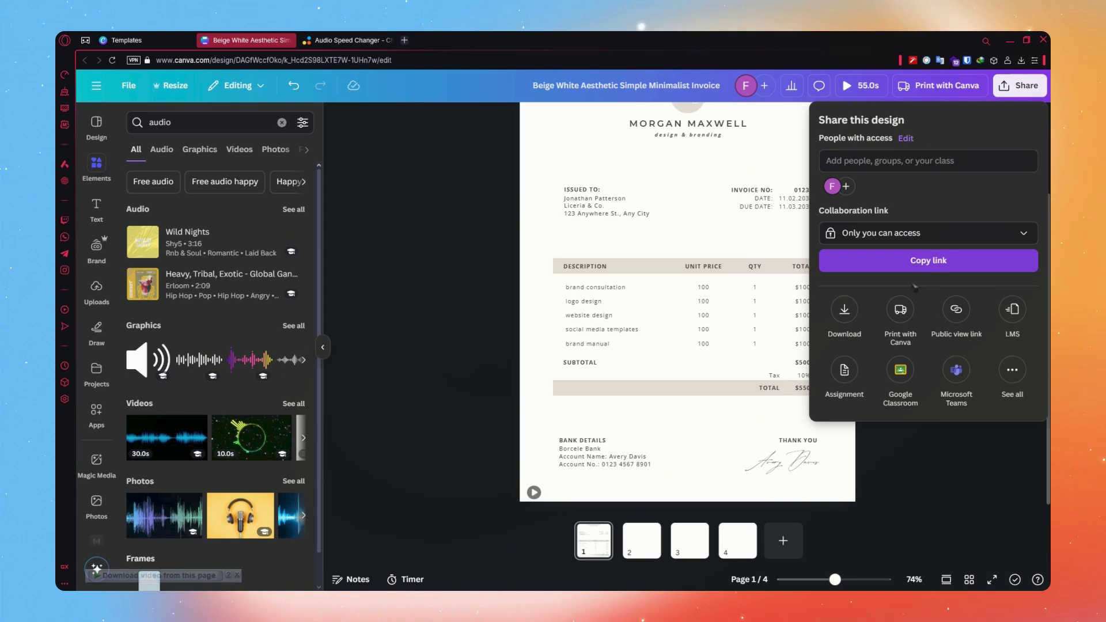
Choose Present from the full list of publishing options
click(1009, 370)
scroll(978, 275, down, 2)
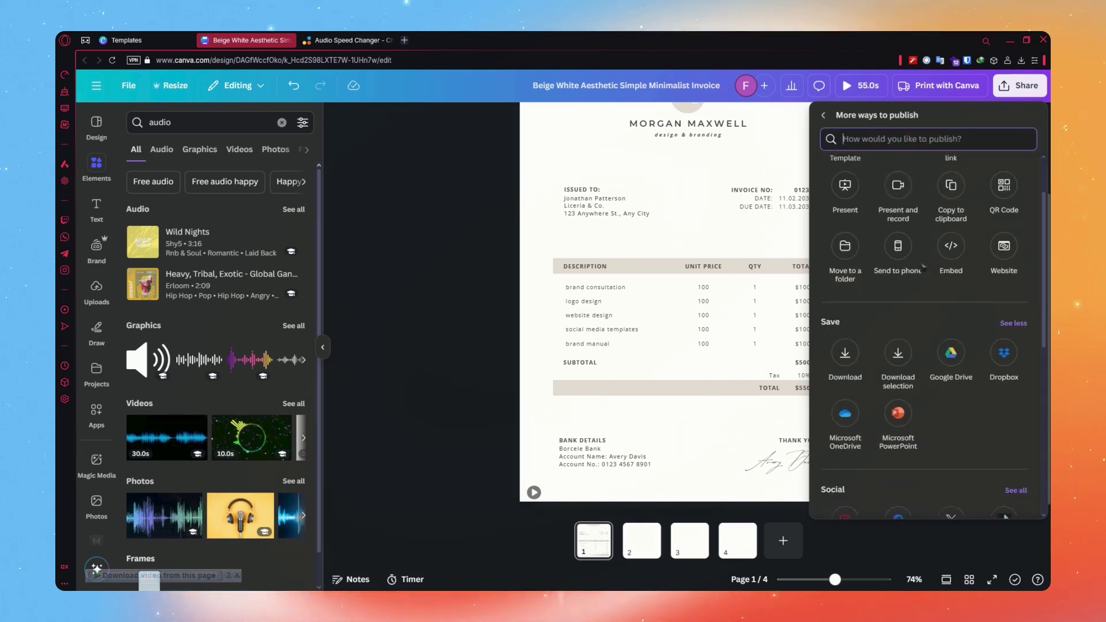
scroll(959, 289, down, 2)
scroll(941, 303, up, 2)
scroll(941, 304, up, 2)
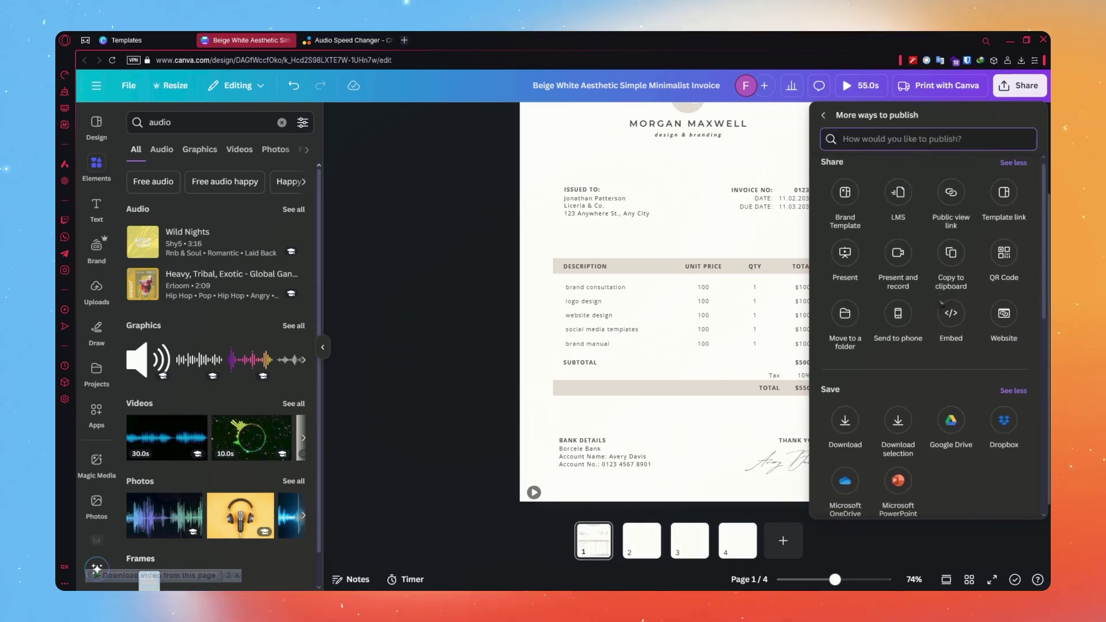
click(845, 261)
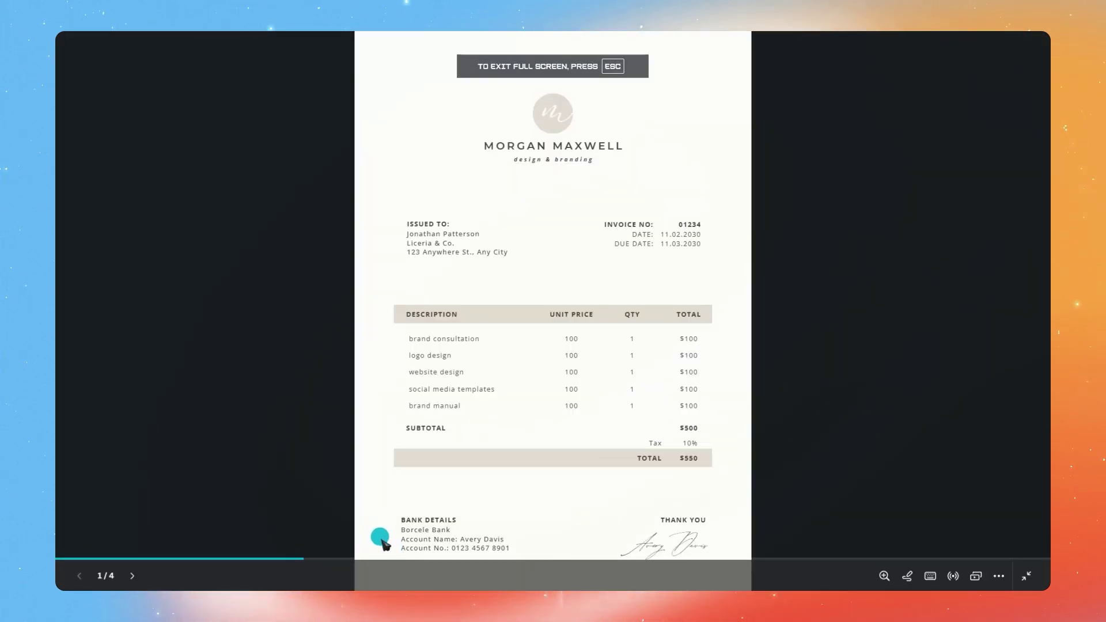
Leave the full-screen invoice presentation and return to the editor
key(Escape)
scroll(467, 519, down, 1)
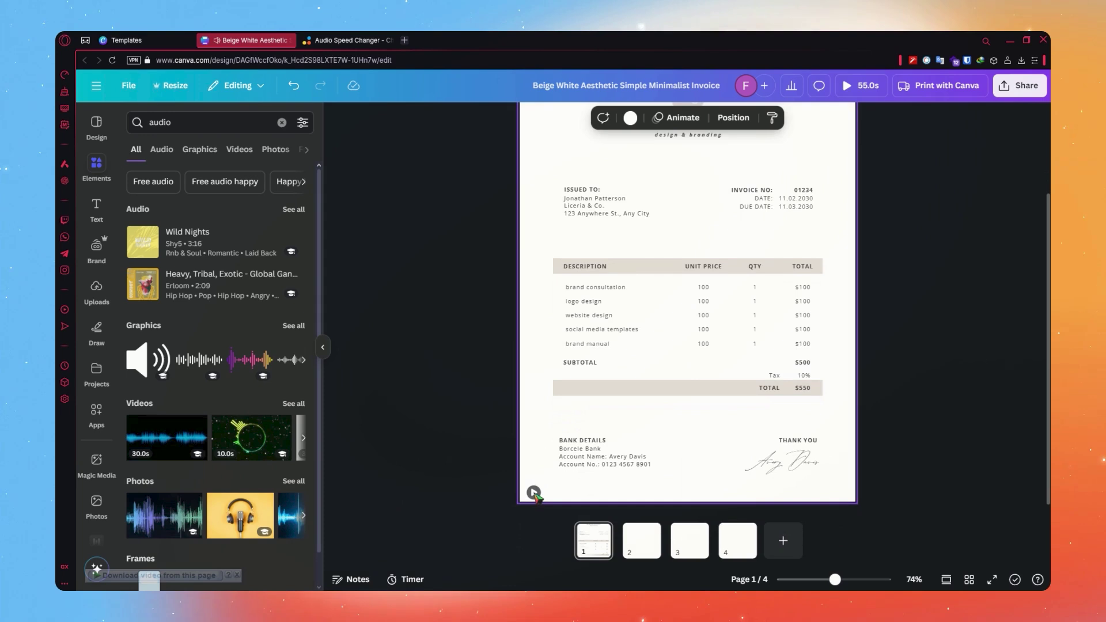